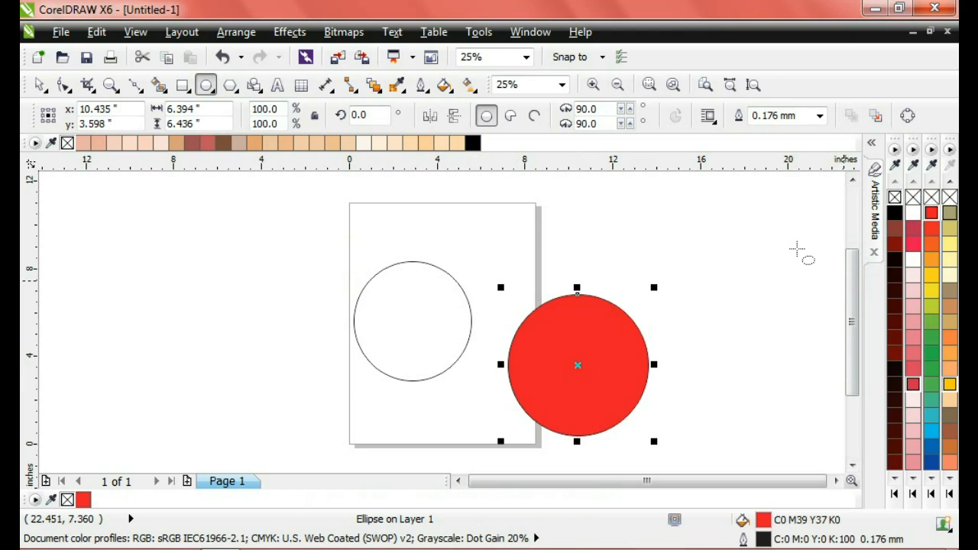
Step: Fill the empty circle on the page with yellow C:0 M:20 Y:100 K:0 and deselect it
{"action": "left_click", "coordinate": [387, 328]}
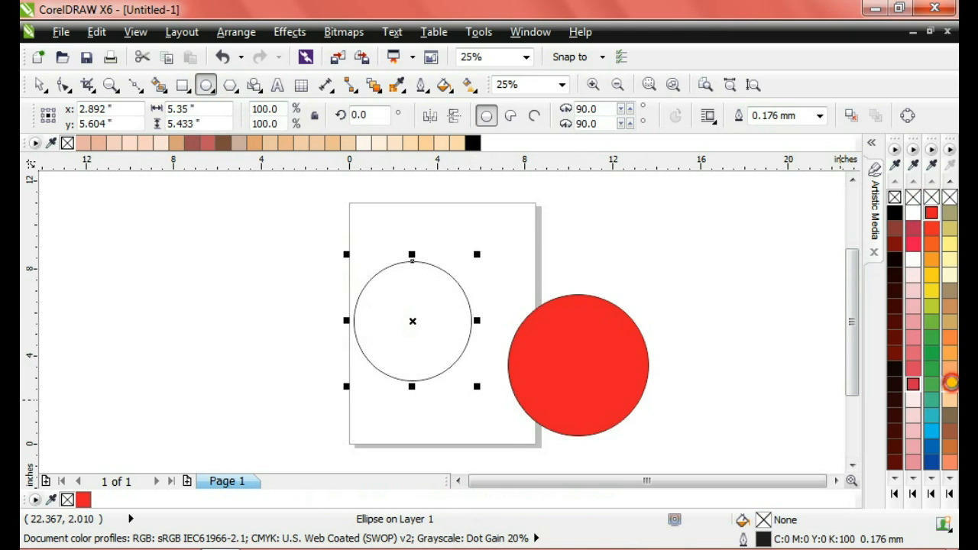
{"action": "left_click", "coordinate": [950, 385]}
{"action": "left_click", "coordinate": [653, 321]}
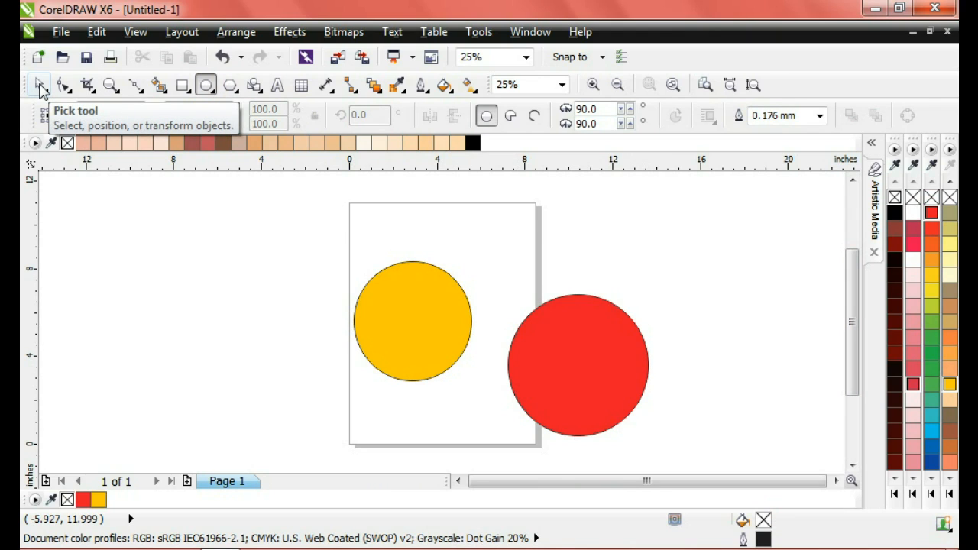
Step: Move the red circle so that it overlaps the right side of the yellow circle
{"action": "left_click", "coordinate": [40, 88]}
{"action": "left_click_drag", "start_coordinate": [564, 365], "coordinate": [483, 344]}
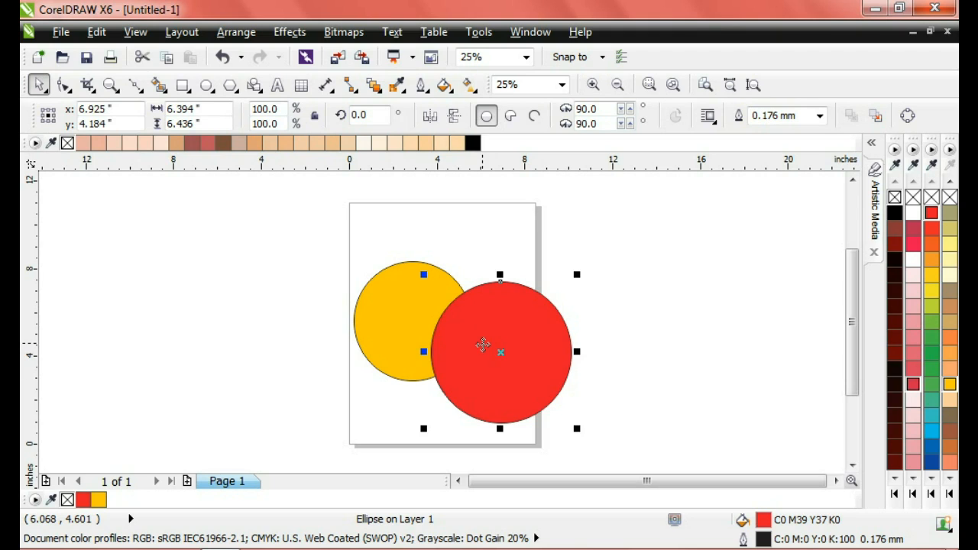
{"action": "left_click", "coordinate": [645, 365]}
Step: Try welding the two overlapping circles with the yellow one selected last, and undo the weld
{"action": "left_click", "coordinate": [516, 363]}
{"action": "left_click", "coordinate": [386, 341], "text": "shift"}
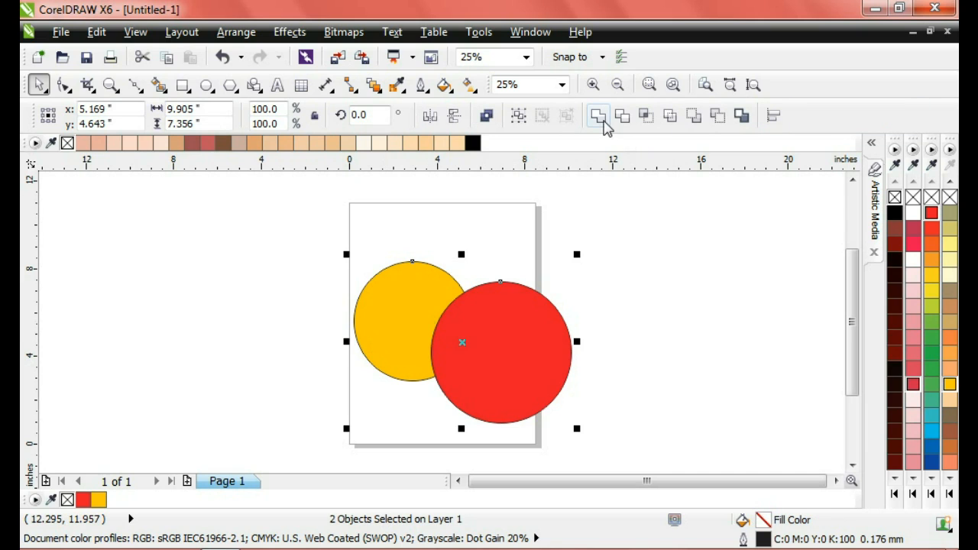
{"action": "left_click", "coordinate": [602, 119]}
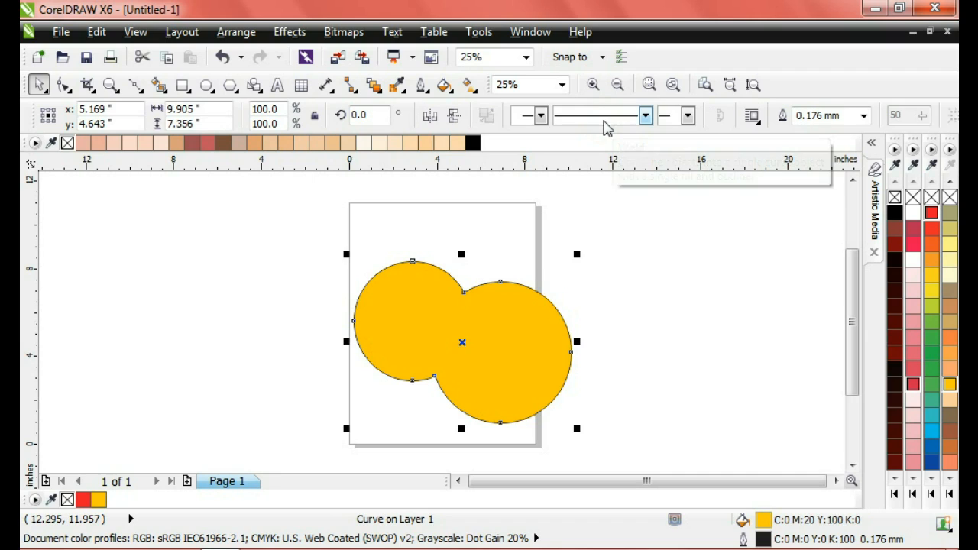
{"action": "left_click", "coordinate": [722, 374]}
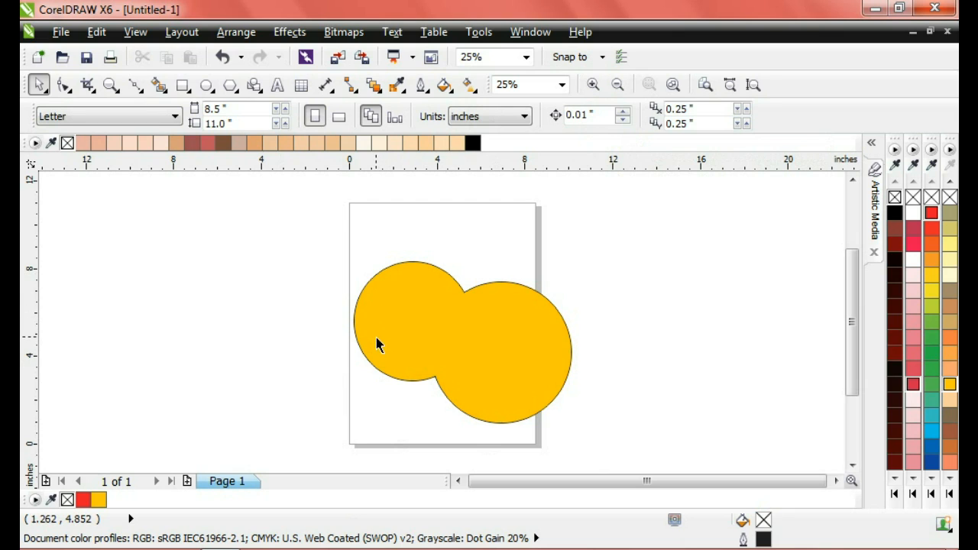
{"action": "key", "text": "ctrl+z"}
Step: Try shifting the red circle slightly right and welding it with the yellow circle, and undo both changes
{"action": "mouse_move", "coordinate": [486, 353]}
{"action": "left_mouse_down"}
{"action": "mouse_move", "coordinate": [563, 362]}
{"action": "mouse_move", "coordinate": [504, 350]}
{"action": "left_mouse_up"}
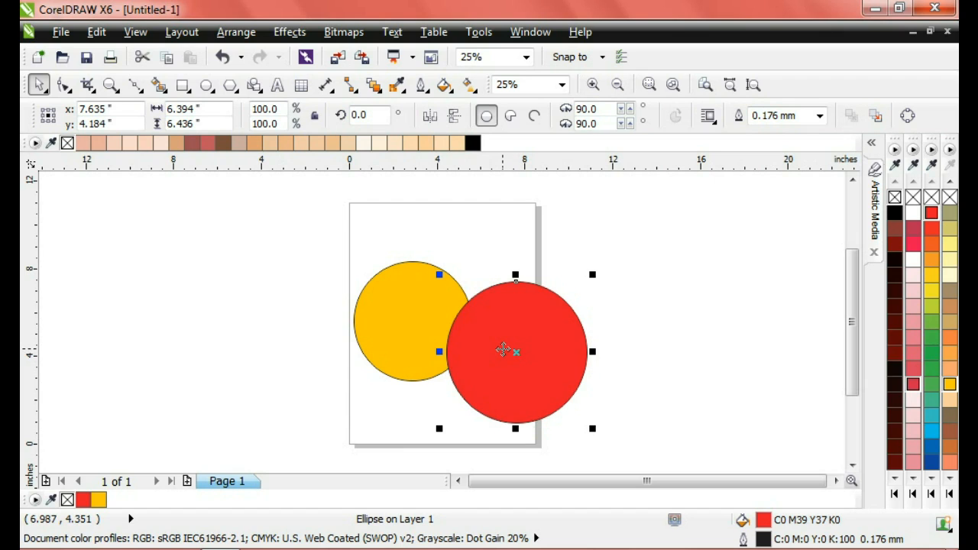
{"action": "left_click", "coordinate": [385, 330], "text": "shift"}
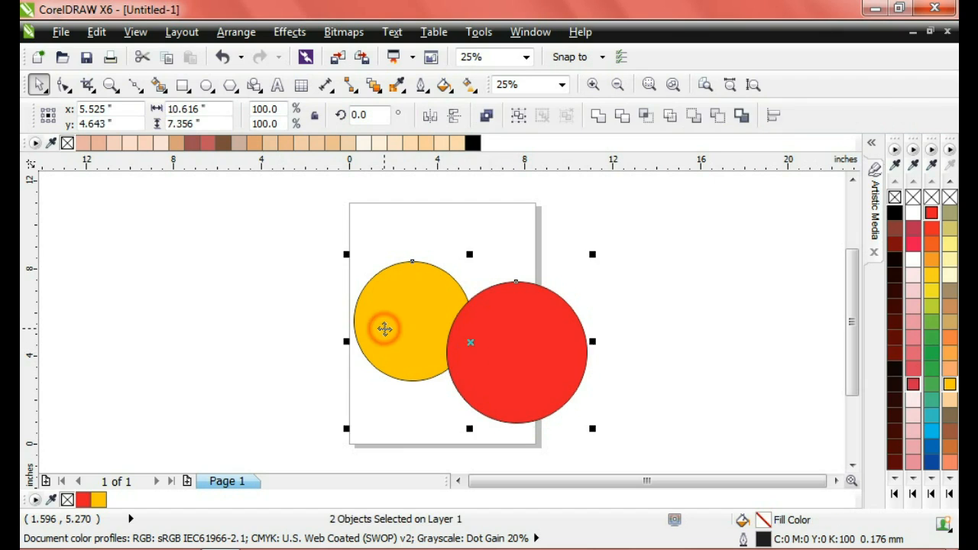
{"action": "left_click", "coordinate": [600, 118]}
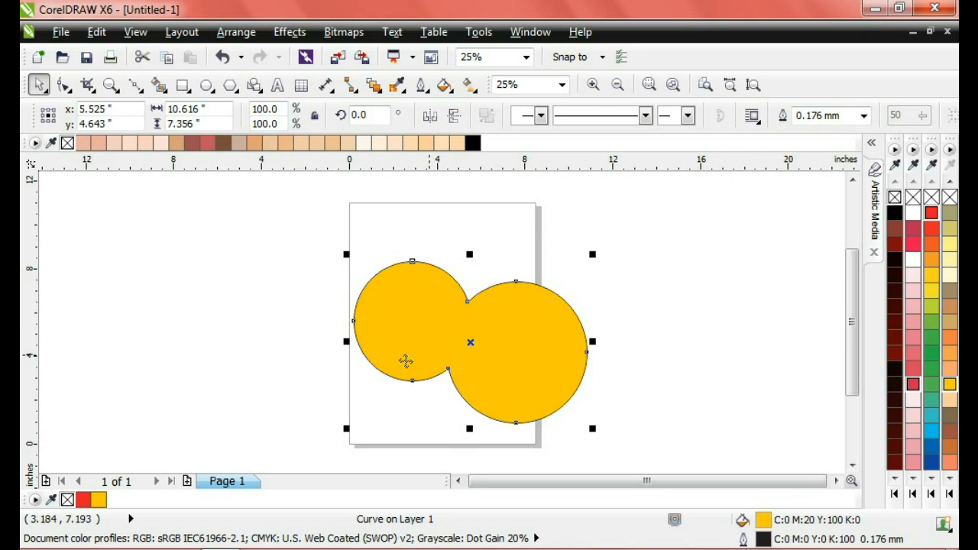
{"action": "left_click", "coordinate": [711, 394]}
{"action": "key", "text": "ctrl+z"}
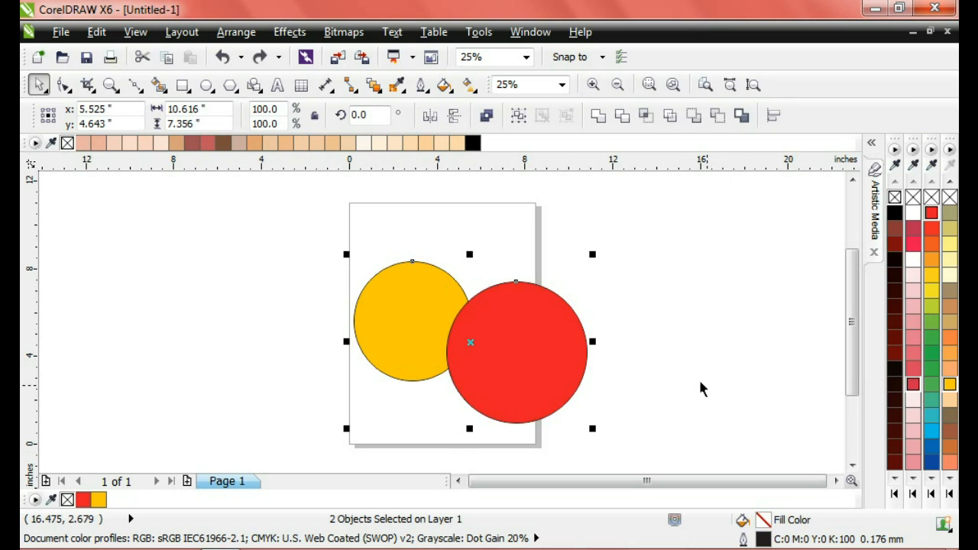
{"action": "key", "text": "ctrl+z"}
Step: Move the red circle beside the yellow one without overlap, and select both circles to compare
{"action": "left_click_drag", "start_coordinate": [590, 352], "coordinate": [562, 309]}
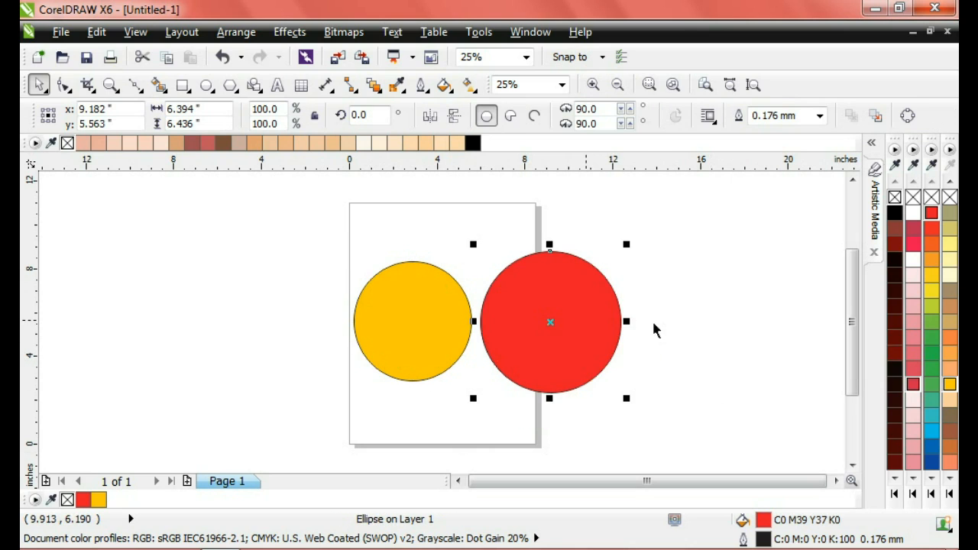
{"action": "left_click", "coordinate": [696, 320]}
{"action": "left_click", "coordinate": [401, 336]}
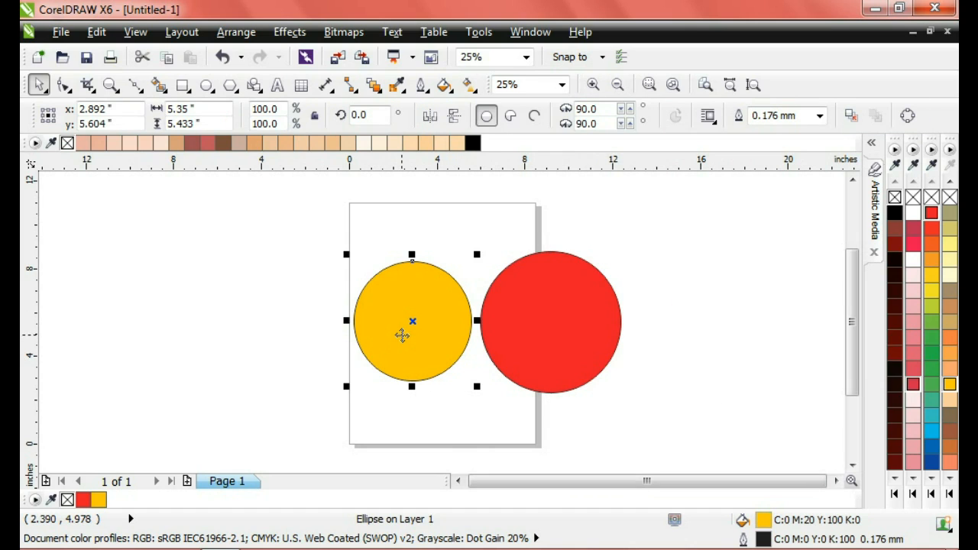
{"action": "left_click", "coordinate": [556, 348], "text": "shift"}
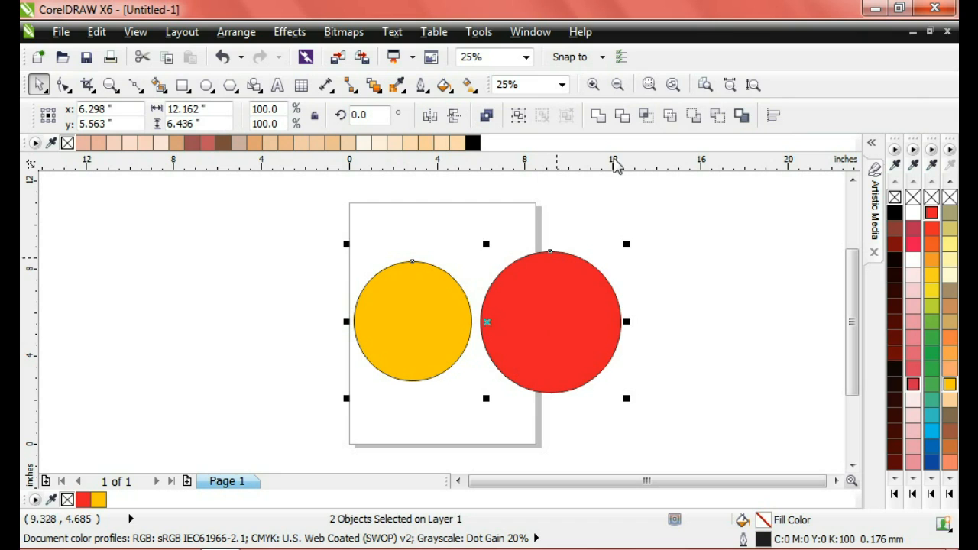
{"action": "left_click", "coordinate": [754, 299]}
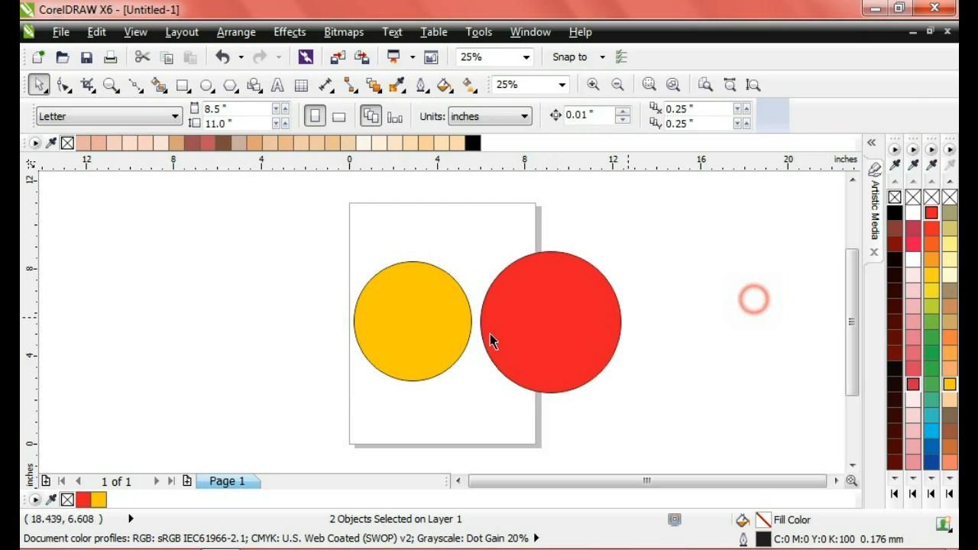
Step: Try overlapping the red circle onto the yellow one and welding them with the red fill, and undo both changes
{"action": "left_click", "coordinate": [448, 321]}
{"action": "left_click_drag", "start_coordinate": [574, 344], "coordinate": [400, 332]}
{"action": "left_click", "coordinate": [400, 333], "text": "shift"}
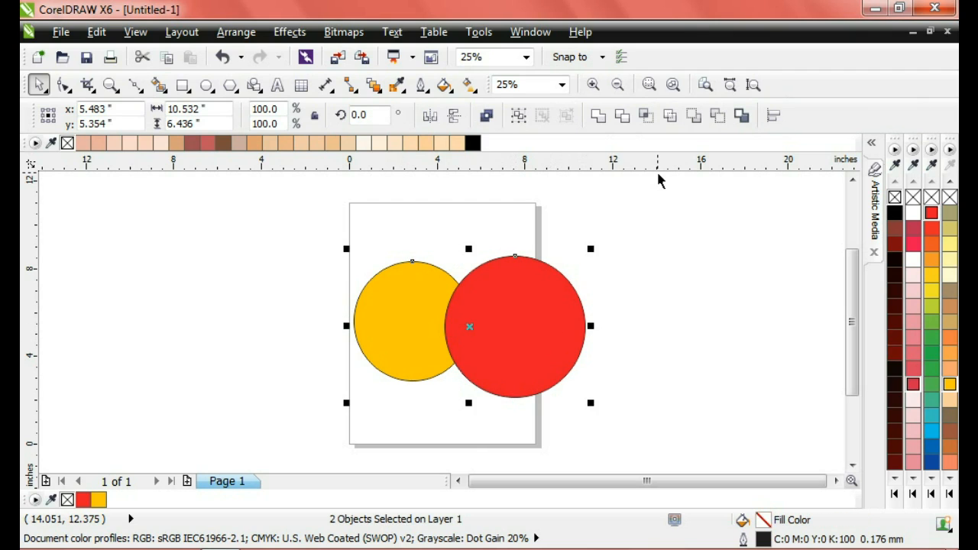
{"action": "left_click", "coordinate": [599, 116]}
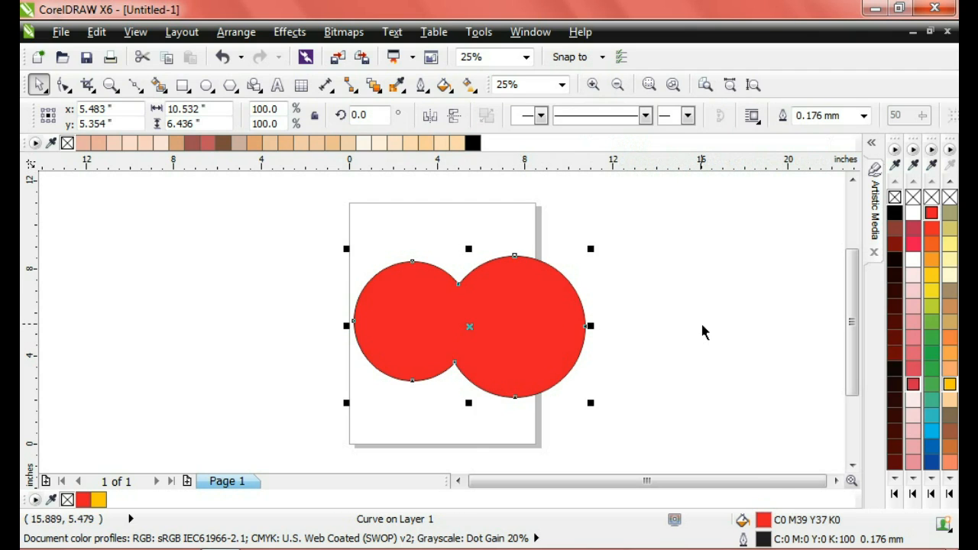
{"action": "key", "text": "ctrl+z"}
{"action": "key", "text": "ctrl+z"}
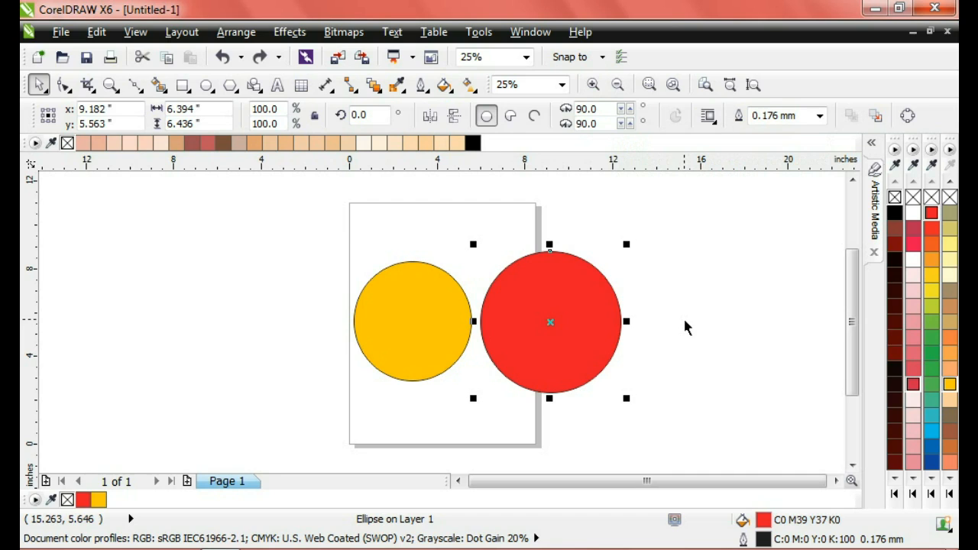
Step: Reposition the red circle in two moves so that it covers the right edge of the yellow circle
{"action": "left_click_drag", "start_coordinate": [587, 323], "coordinate": [564, 339]}
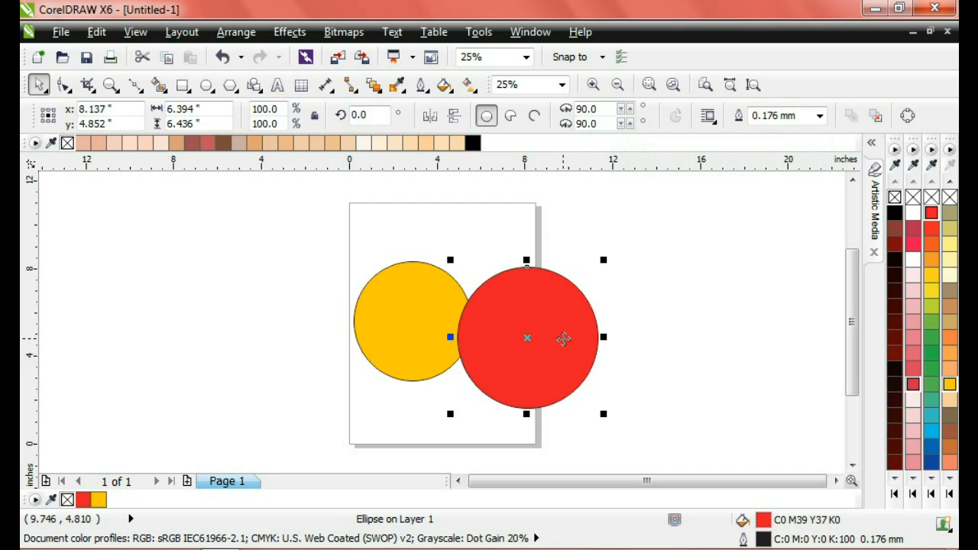
{"action": "left_click", "coordinate": [754, 292]}
{"action": "left_click_drag", "start_coordinate": [535, 347], "coordinate": [519, 349]}
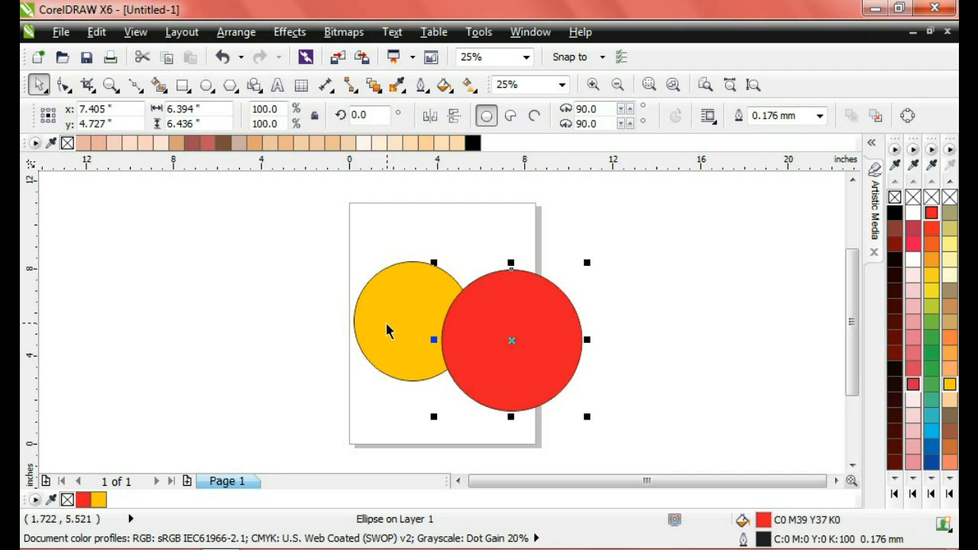
{"action": "left_click", "coordinate": [655, 356]}
Step: Try trimming the yellow circle with the red one, pull the red circle aside to expose the cut, and undo both
{"action": "left_click", "coordinate": [509, 359]}
{"action": "left_click", "coordinate": [399, 331], "text": "shift"}
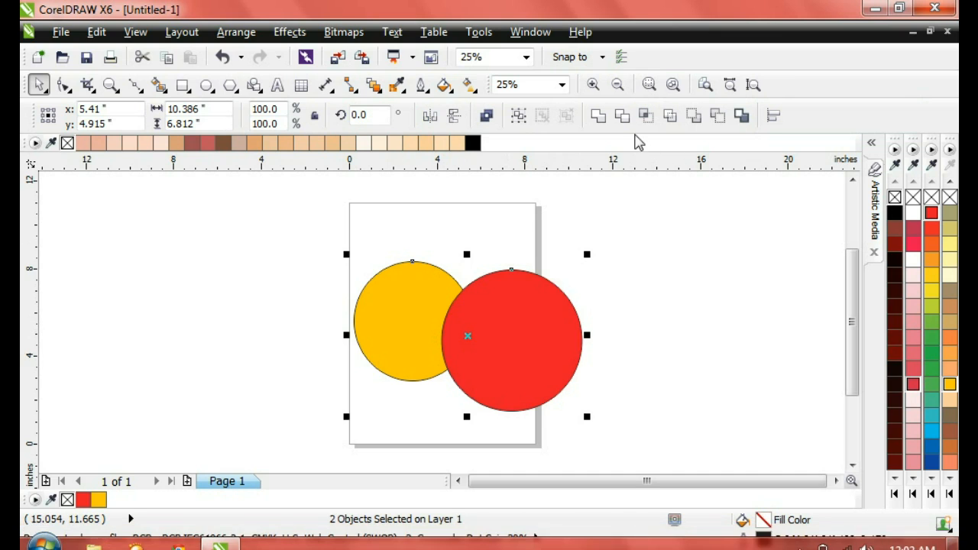
{"action": "left_click", "coordinate": [623, 115]}
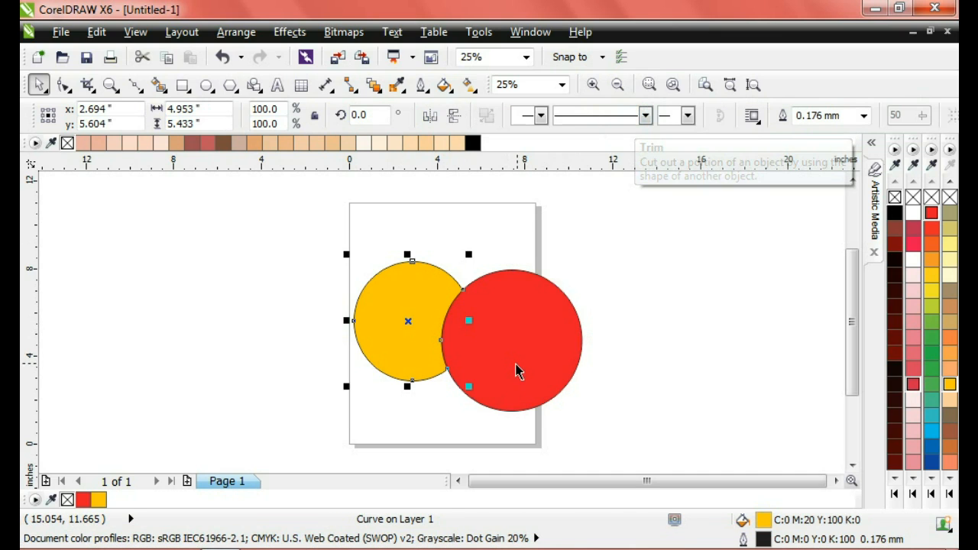
{"action": "left_click", "coordinate": [517, 363]}
{"action": "left_click_drag", "start_coordinate": [516, 354], "coordinate": [523, 355]}
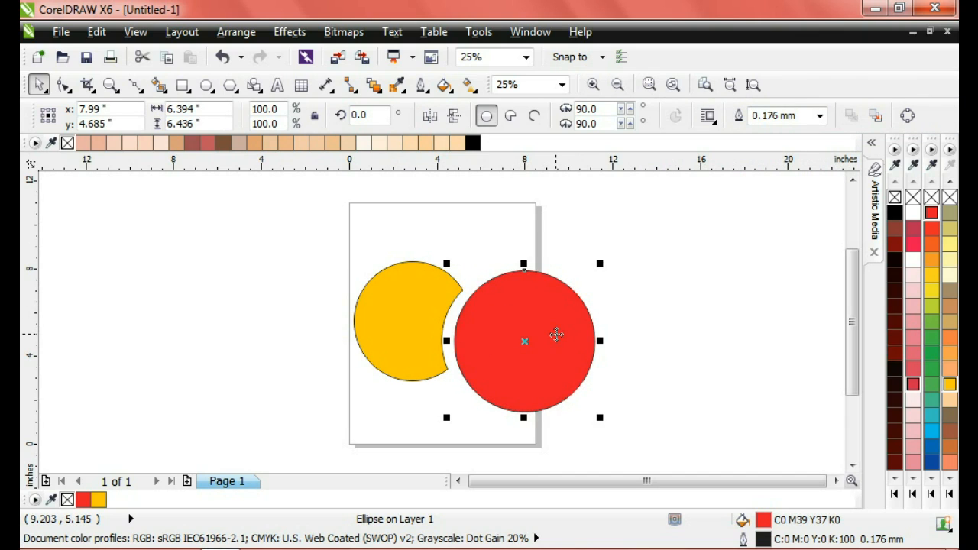
{"action": "key", "text": "ctrl+z"}
{"action": "key", "text": "ctrl+z"}
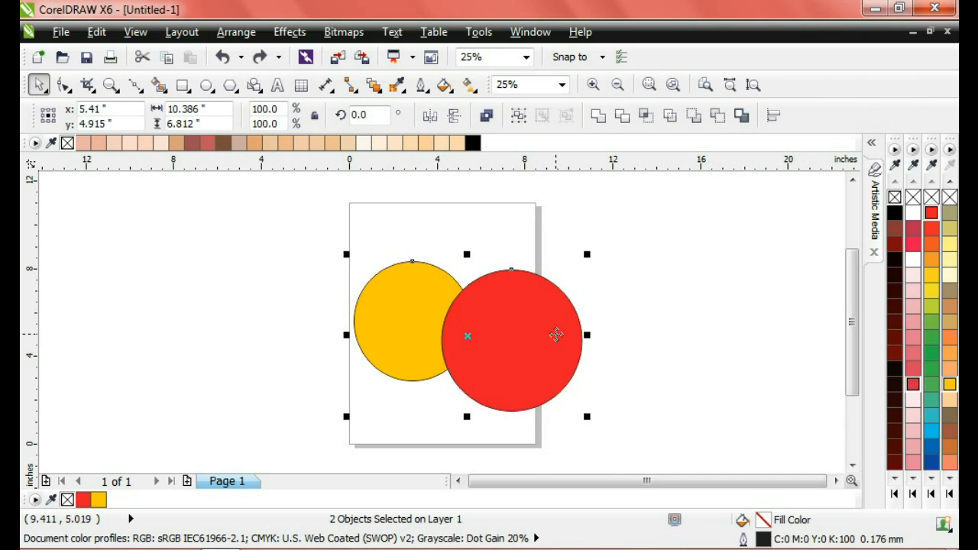
Step: Try trimming the red circle with the yellow one after increasing their overlap, pull the cut shape aside, and undo the changes
{"action": "left_click", "coordinate": [675, 333]}
{"action": "left_click_drag", "start_coordinate": [520, 336], "coordinate": [499, 333]}
{"action": "left_click", "coordinate": [386, 317]}
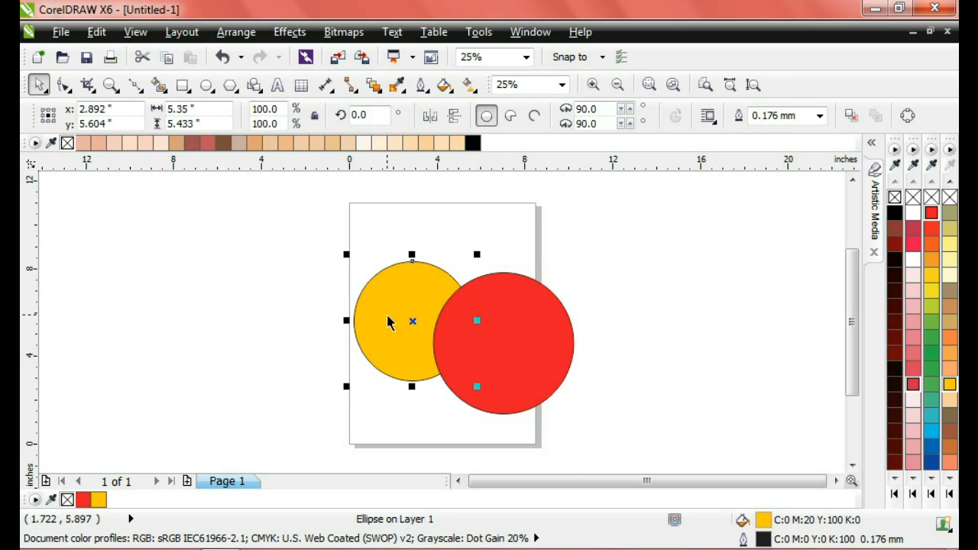
{"action": "left_click", "coordinate": [523, 343], "text": "shift"}
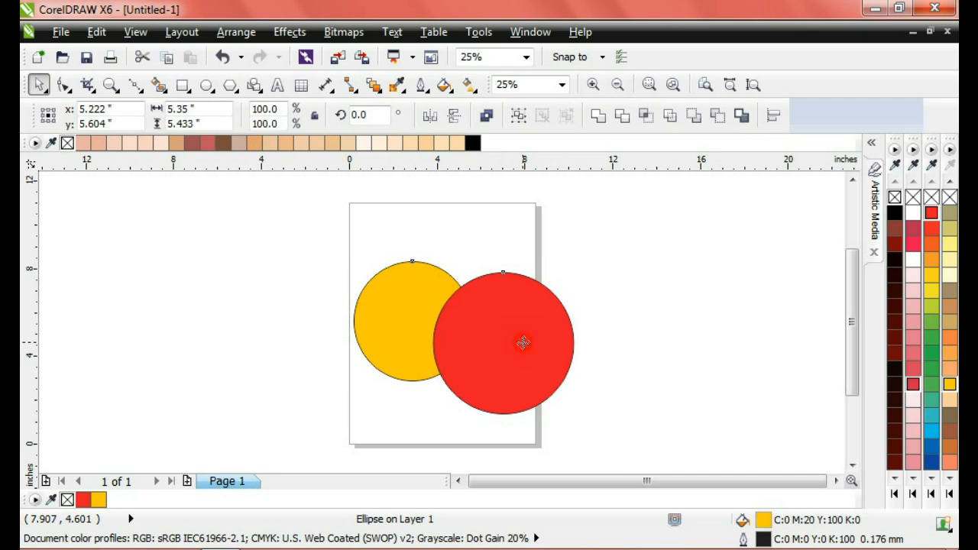
{"action": "left_click", "coordinate": [618, 115]}
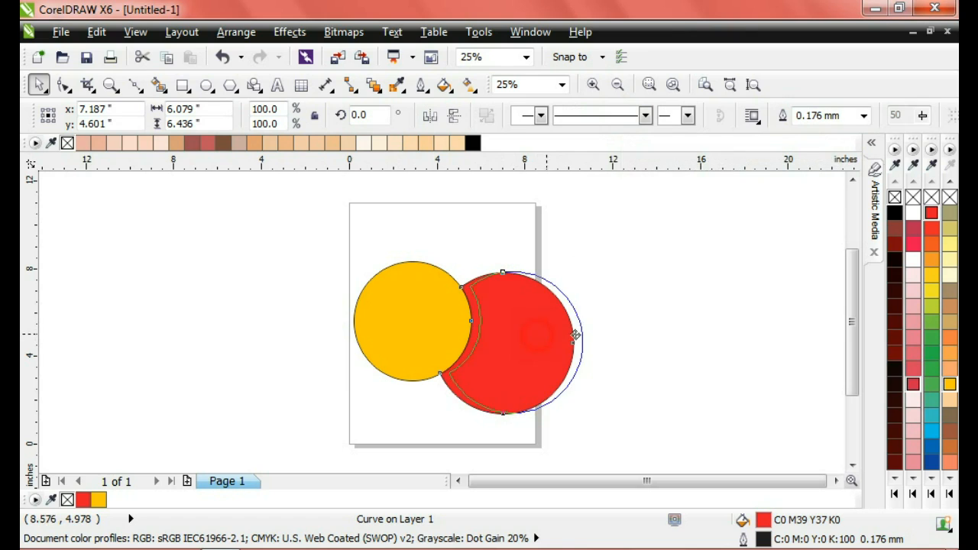
{"action": "left_click_drag", "start_coordinate": [576, 335], "coordinate": [575, 335]}
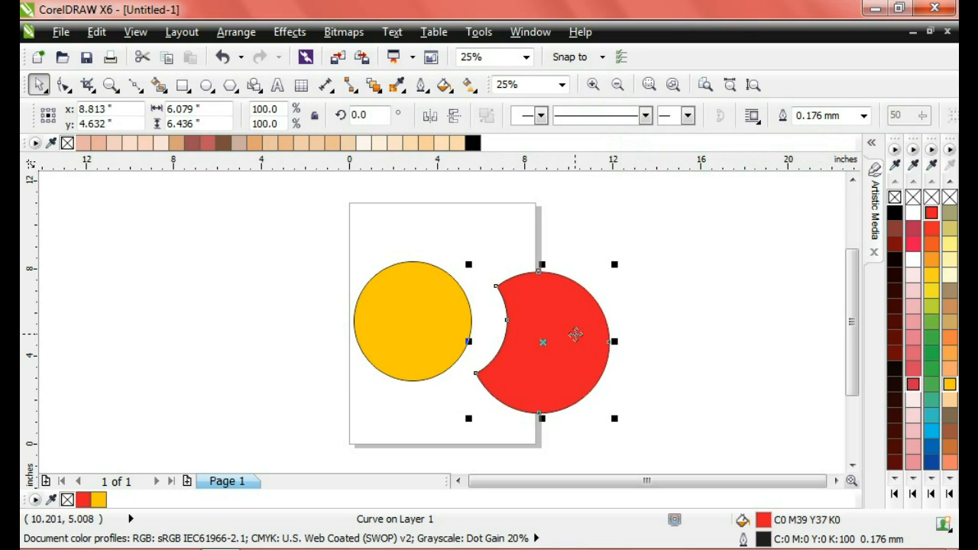
{"action": "key", "text": "ctrl+z"}
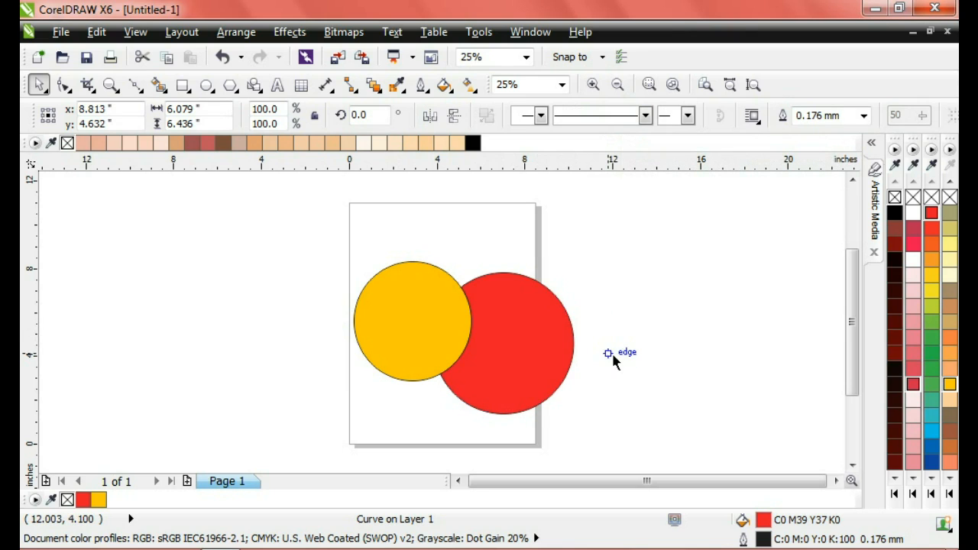
{"action": "key", "text": "ctrl+z"}
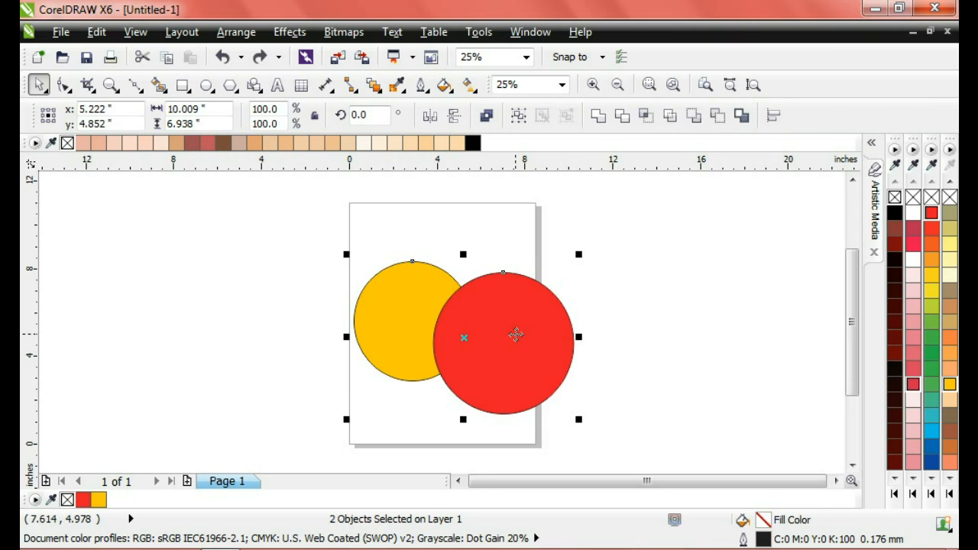
{"action": "key", "text": "ctrl+z"}
Step: Move the red circle off the yellow one and back so that it overlaps the yellow circle's right side
{"action": "left_click_drag", "start_coordinate": [521, 336], "coordinate": [547, 324]}
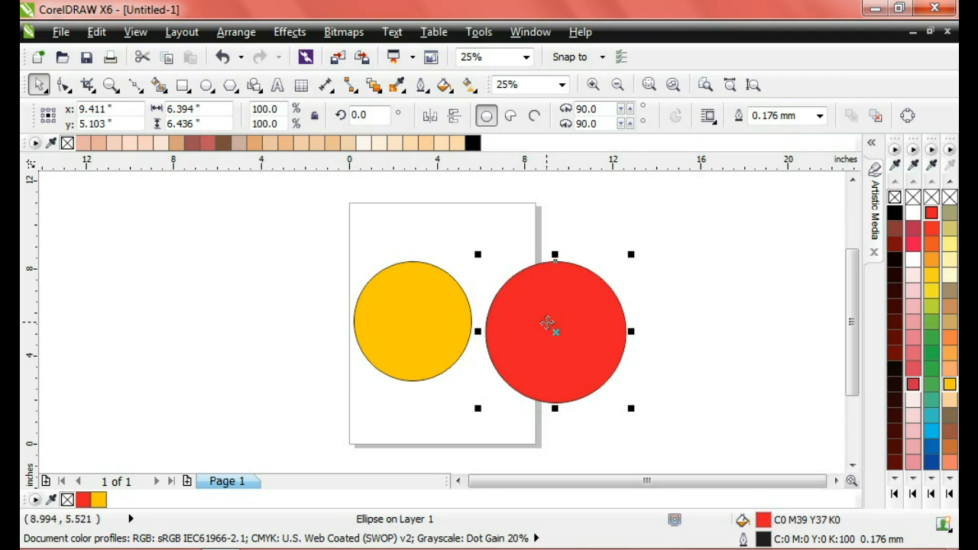
{"action": "left_click_drag", "start_coordinate": [548, 323], "coordinate": [499, 315]}
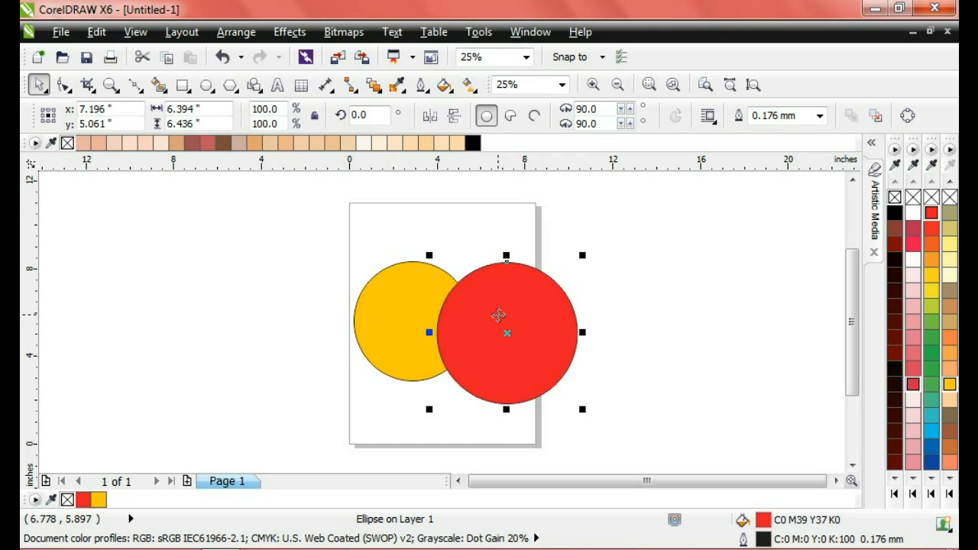
{"action": "left_click", "coordinate": [651, 328]}
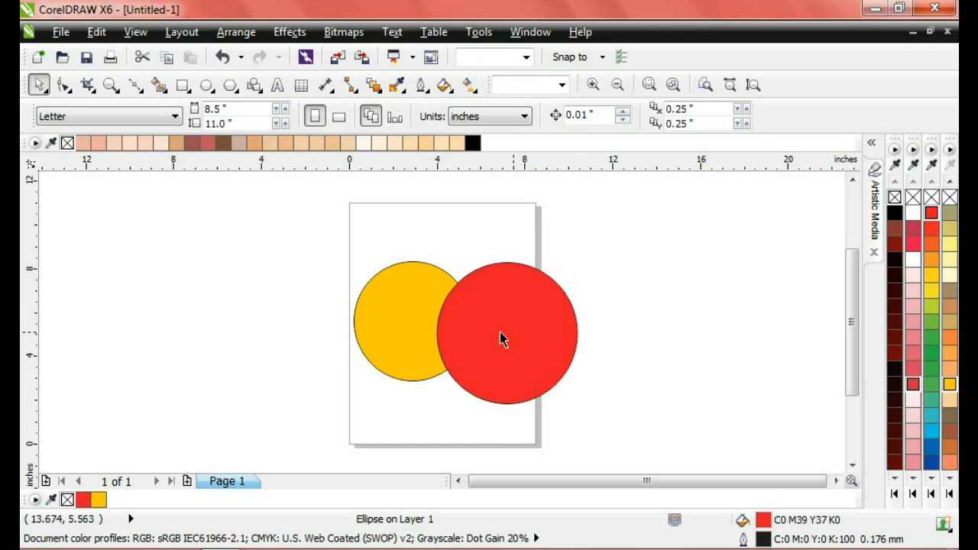
Step: Intersect the red and yellow circles to create a shape from their overlapping area, and deselect everything
{"action": "left_click", "coordinate": [500, 331]}
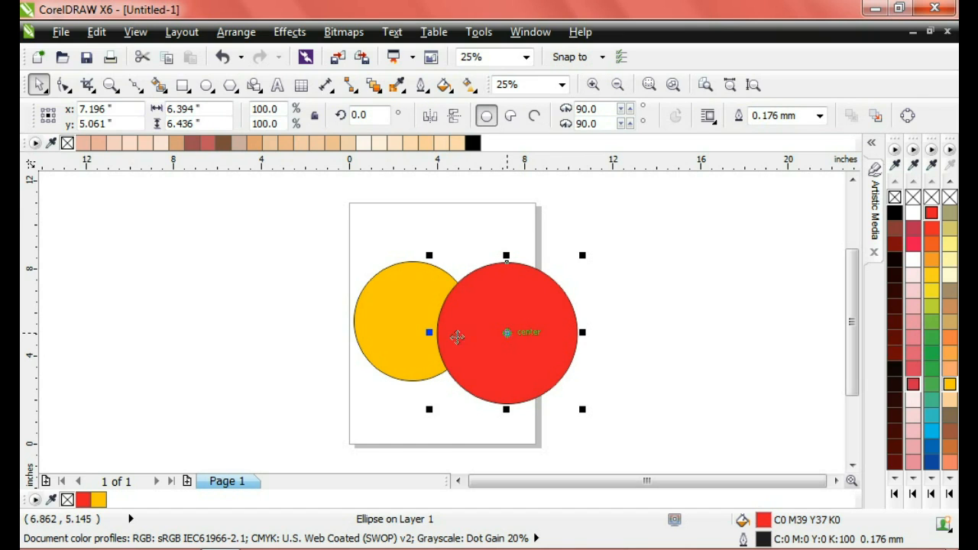
{"action": "left_click", "coordinate": [384, 329], "text": "shift"}
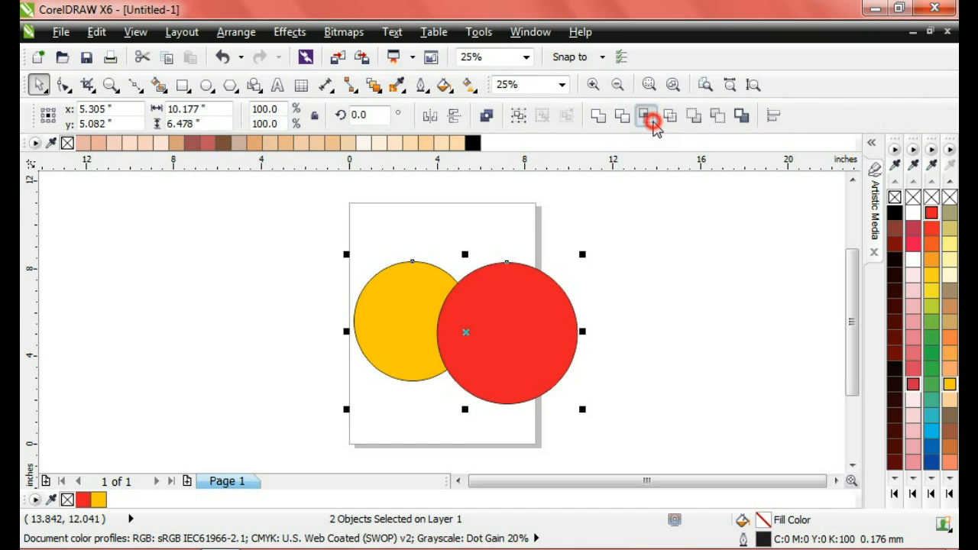
{"action": "left_click", "coordinate": [649, 116]}
{"action": "left_click", "coordinate": [672, 332]}
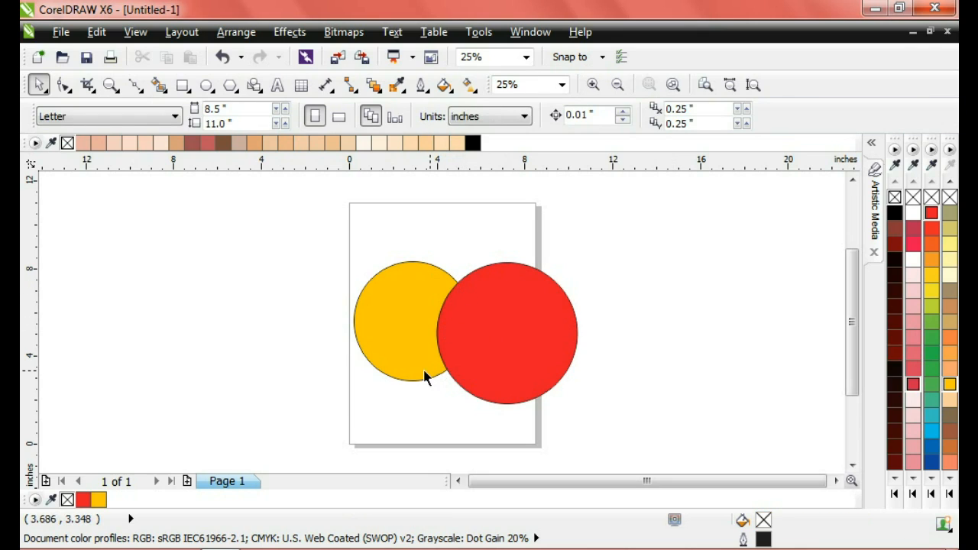
Step: Move the red and yellow circles apart to expose the intersection shape, and fill that shape light blue
{"action": "left_click_drag", "start_coordinate": [504, 327], "coordinate": [564, 333]}
{"action": "left_click", "coordinate": [408, 331]}
{"action": "left_click_drag", "start_coordinate": [341, 330], "coordinate": [342, 330]}
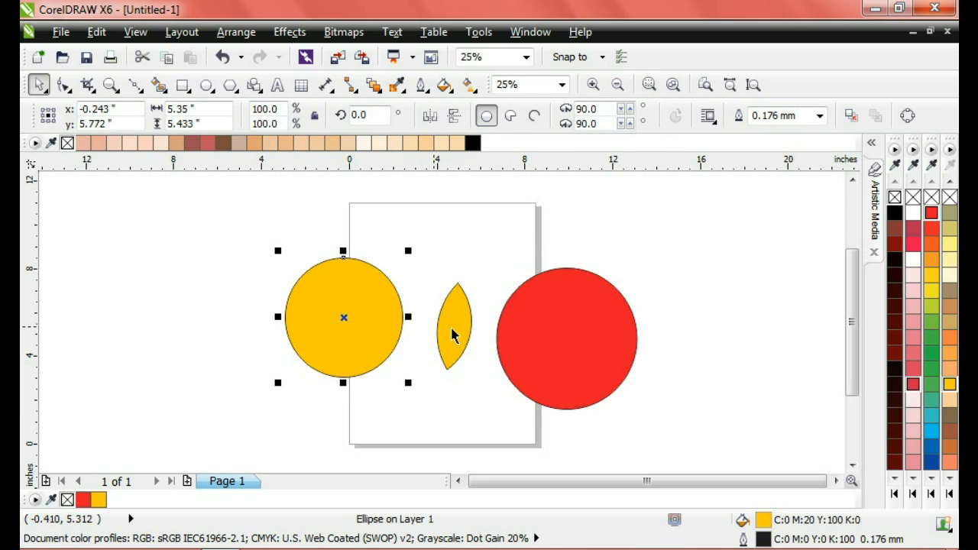
{"action": "left_click", "coordinate": [454, 329]}
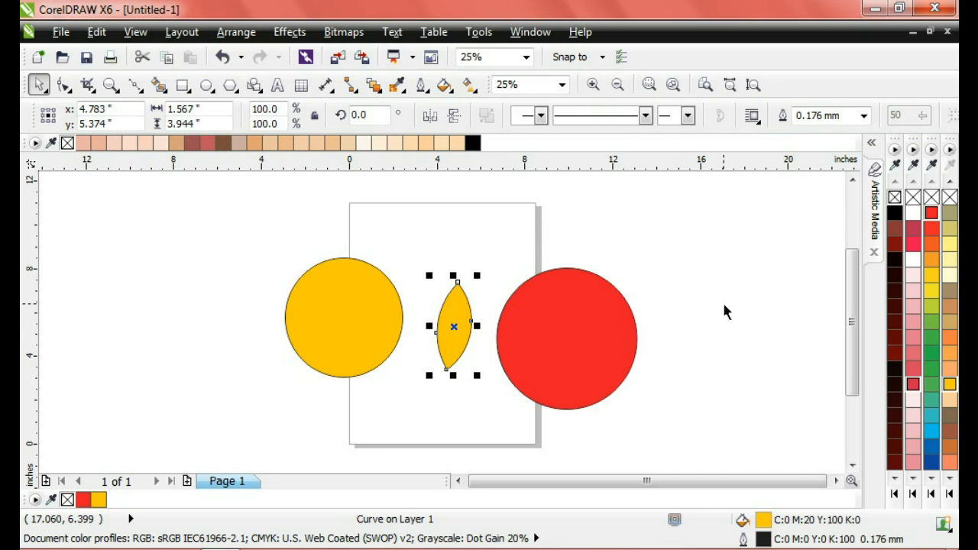
{"action": "left_click", "coordinate": [928, 430]}
Step: Undo the light blue fill and circle moves, pull the red circle aside once more, and undo back to before the intersection
{"action": "key", "text": "ctrl+z"}
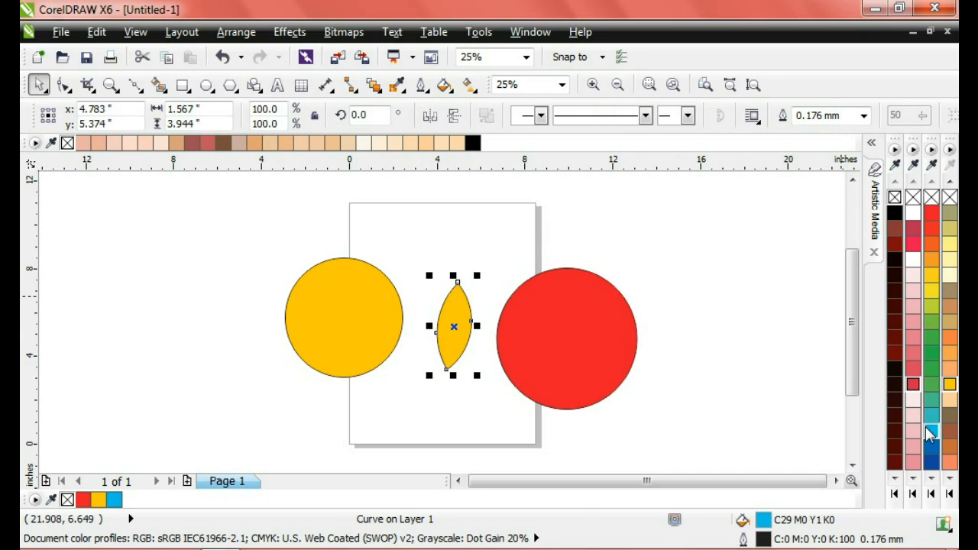
{"action": "key", "text": "ctrl+z"}
{"action": "key", "text": "ctrl+z"}
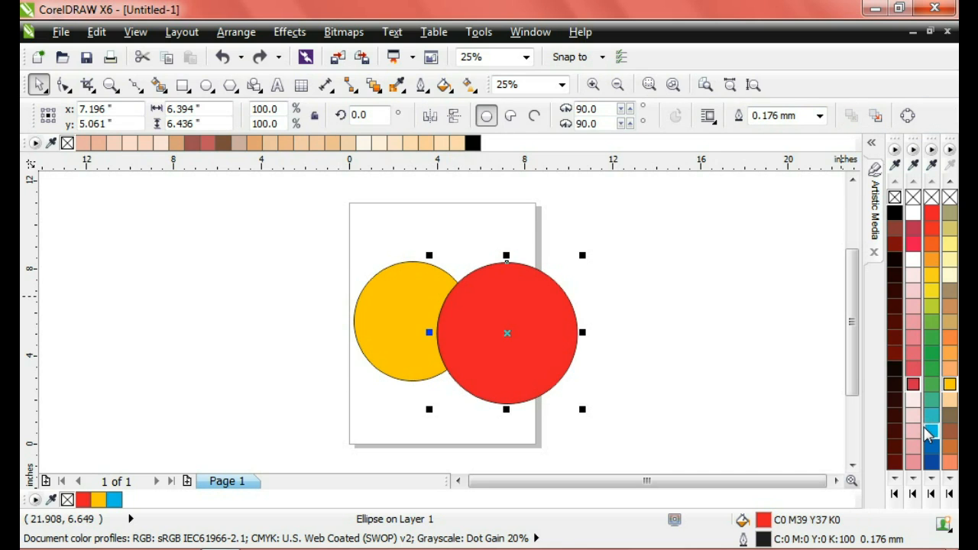
{"action": "left_click", "coordinate": [734, 319]}
{"action": "left_click_drag", "start_coordinate": [551, 341], "coordinate": [550, 340]}
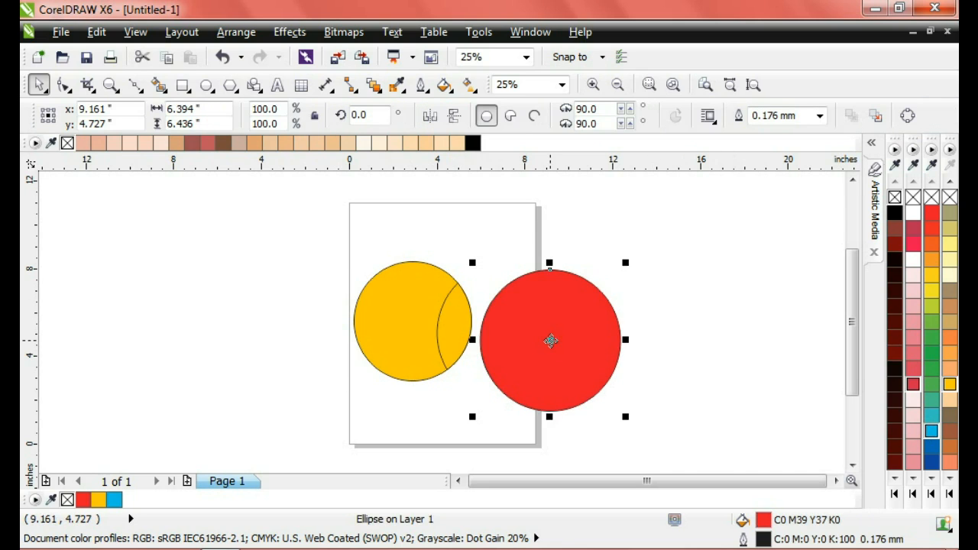
{"action": "key", "text": "ctrl+z"}
{"action": "key", "text": "ctrl+z"}
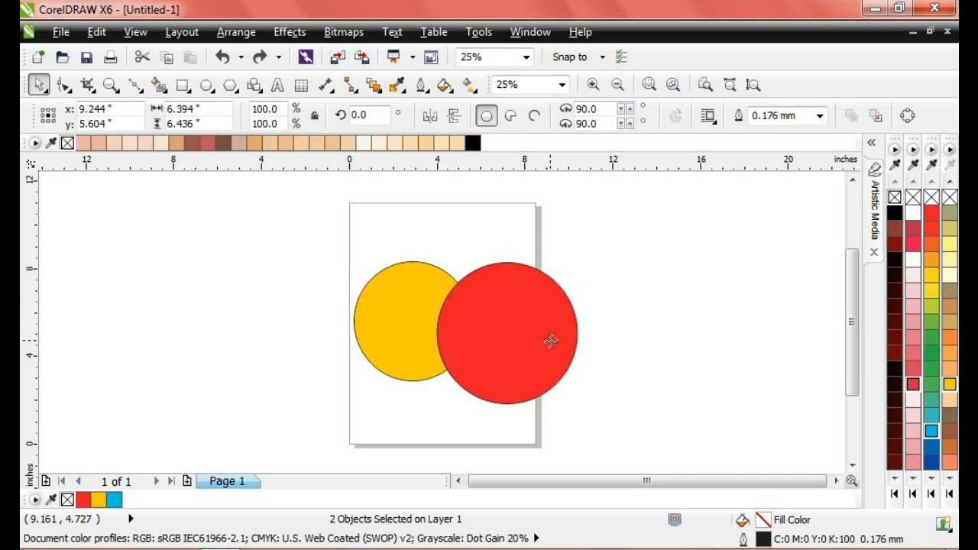
Step: Overlap the red circle with the yellow one, intersect them with red selected first, and pull both circles away from the resulting shape
{"action": "left_click_drag", "start_coordinate": [549, 331], "coordinate": [502, 348]}
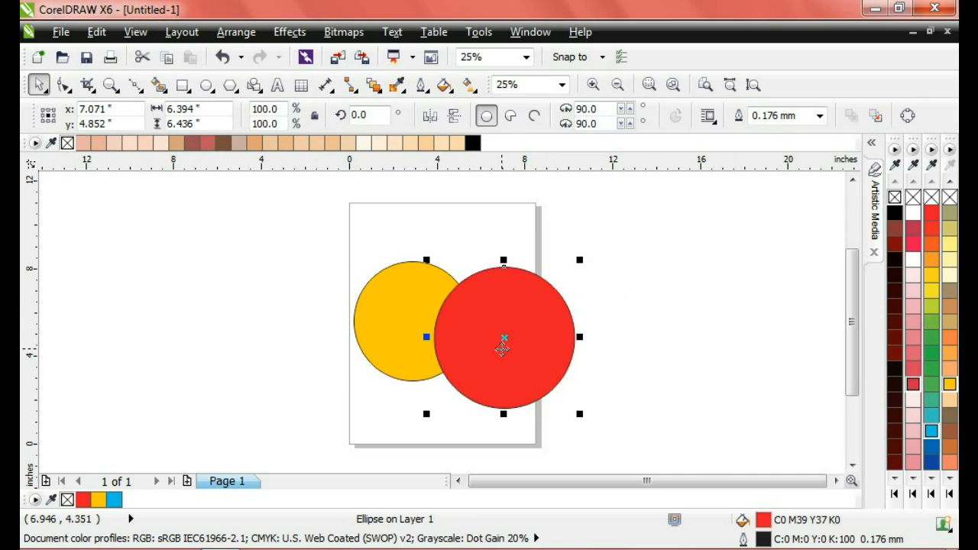
{"action": "left_click", "coordinate": [390, 325], "text": "shift"}
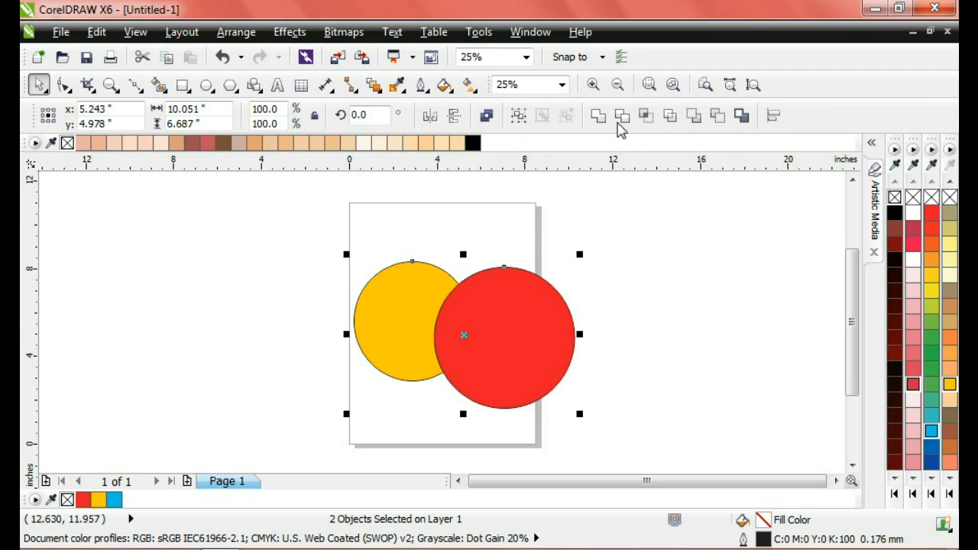
{"action": "left_click", "coordinate": [645, 116]}
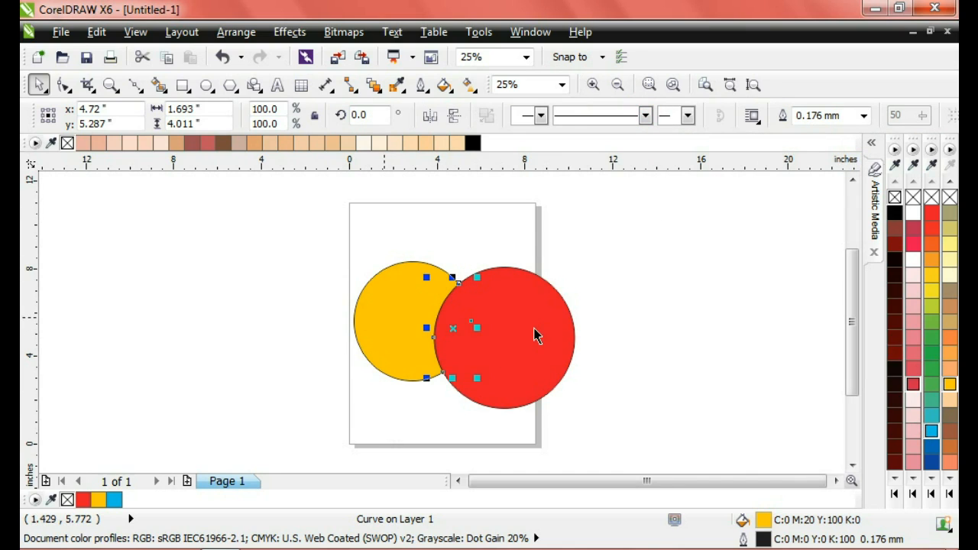
{"action": "left_click_drag", "start_coordinate": [529, 334], "coordinate": [605, 334]}
{"action": "left_click_drag", "start_coordinate": [403, 337], "coordinate": [338, 334]}
{"action": "left_click", "coordinate": [455, 328]}
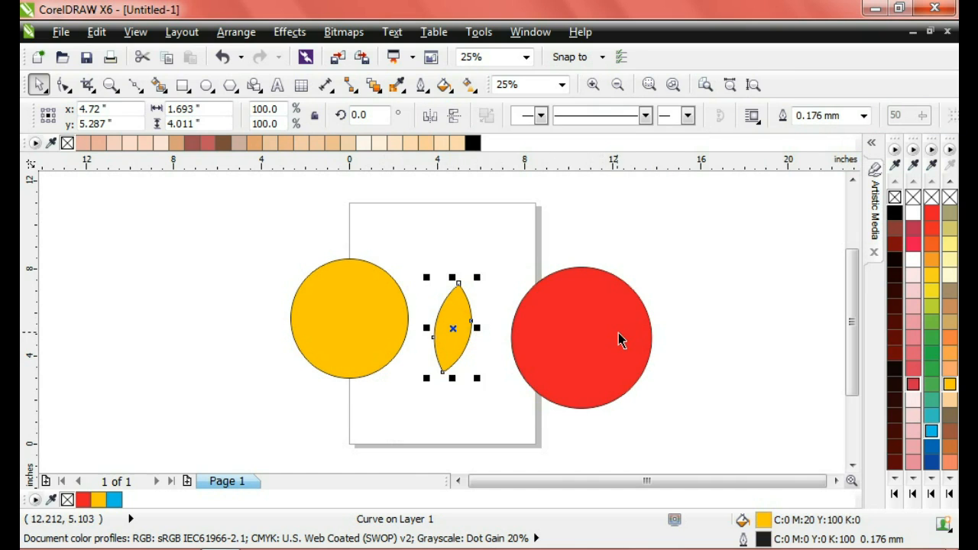
Step: Undo the circle moves, the intersection and the red circle's repositioning
{"action": "key", "text": "ctrl+z"}
{"action": "key", "text": "ctrl+z"}
{"action": "key", "text": "ctrl+z"}
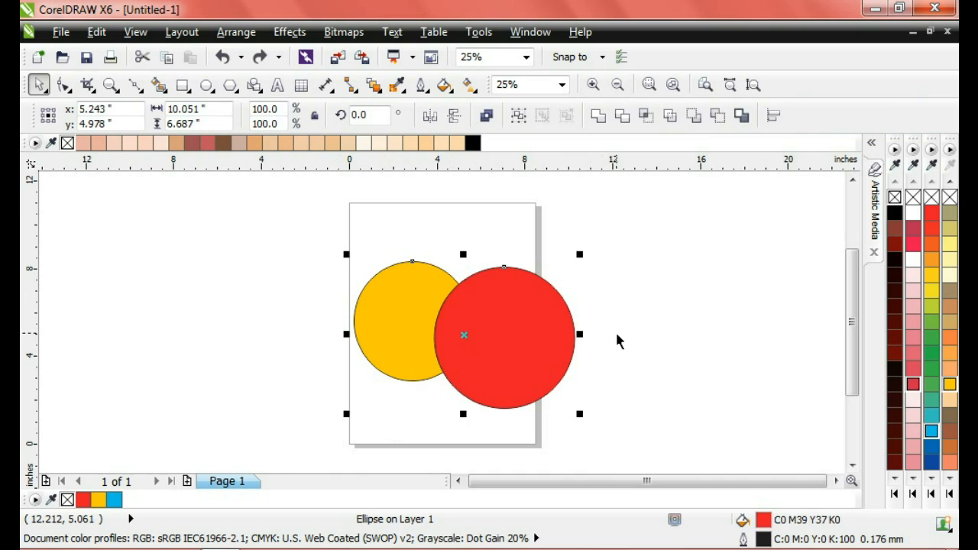
{"action": "key", "text": "ctrl+z"}
Step: Move the red circle to overlap the yellow circle's right side, and deselect it
{"action": "left_click_drag", "start_coordinate": [563, 334], "coordinate": [510, 353]}
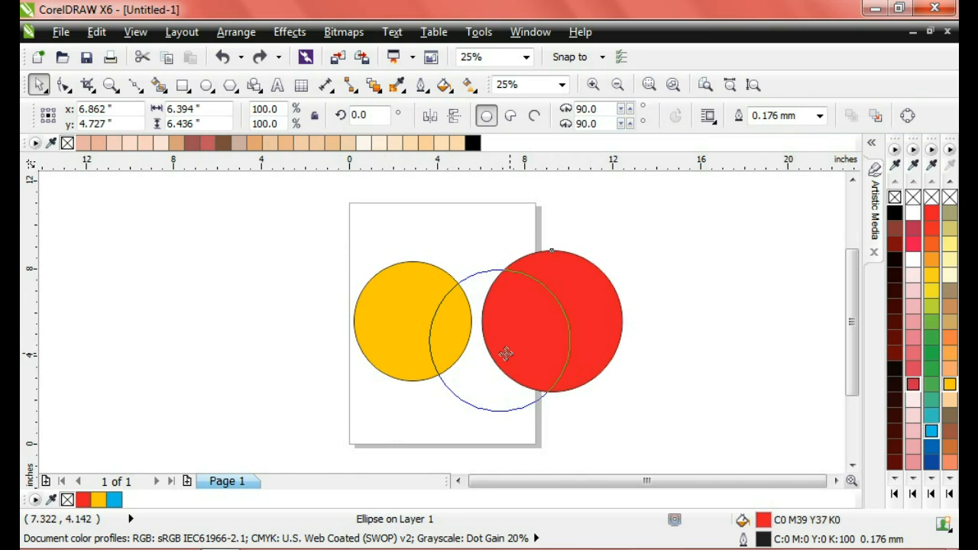
{"action": "key", "text": "ctrl+shift+z"}
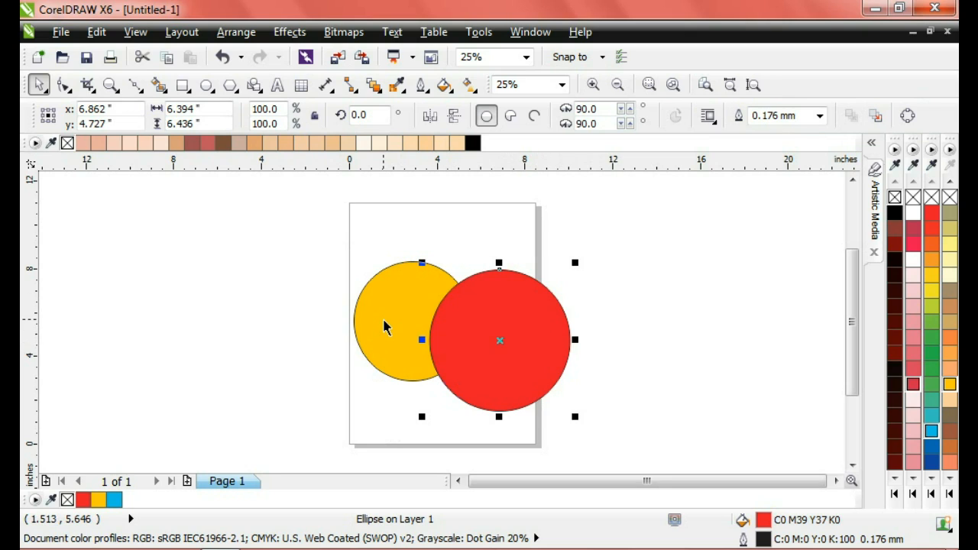
{"action": "left_click", "coordinate": [353, 399]}
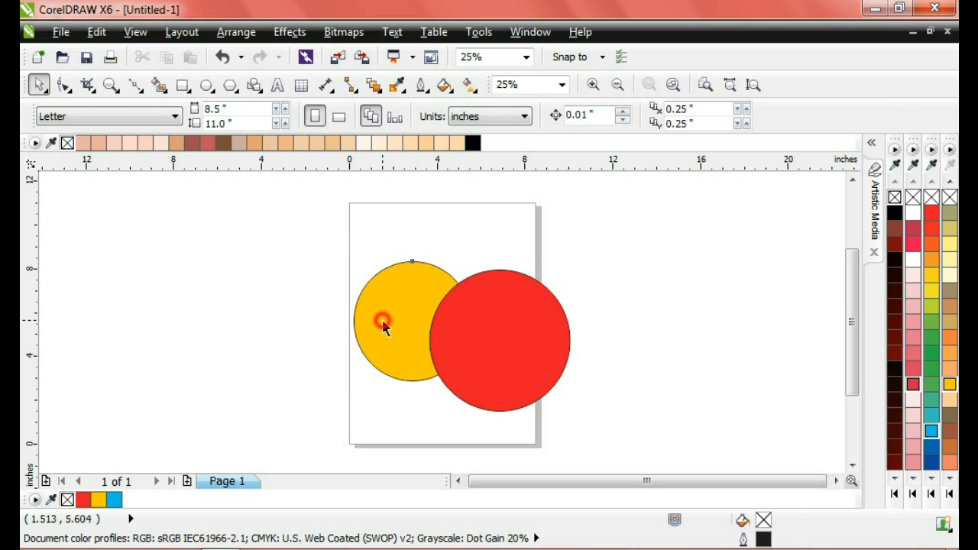
Step: Intersect the circles with yellow selected first and red second, and move both circles away from the resulting shape
{"action": "left_click", "coordinate": [382, 321]}
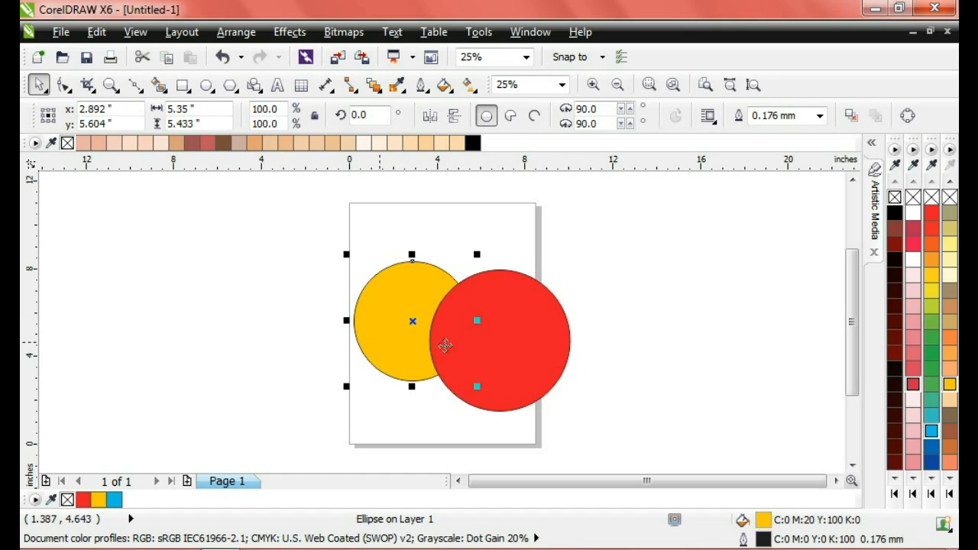
{"action": "left_click", "coordinate": [521, 336], "text": "shift"}
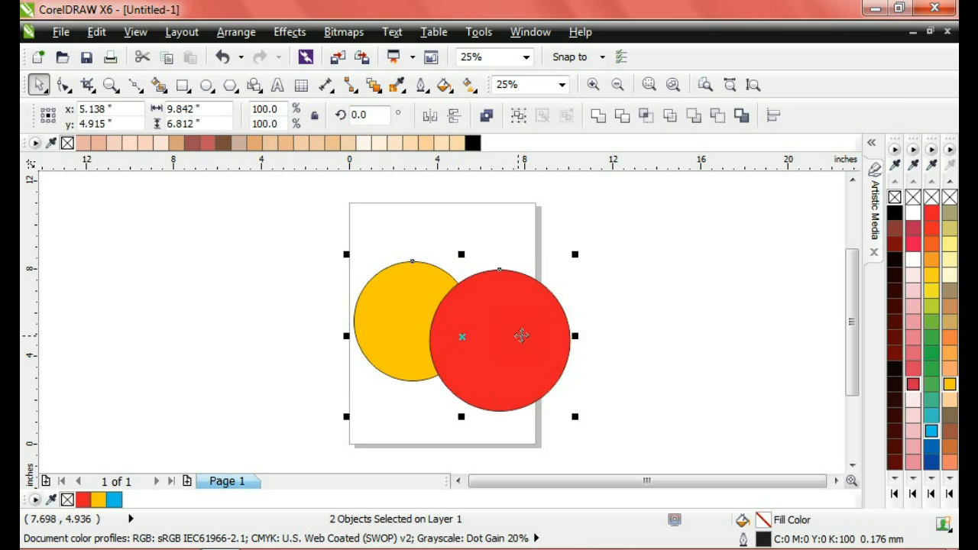
{"action": "left_click", "coordinate": [646, 114]}
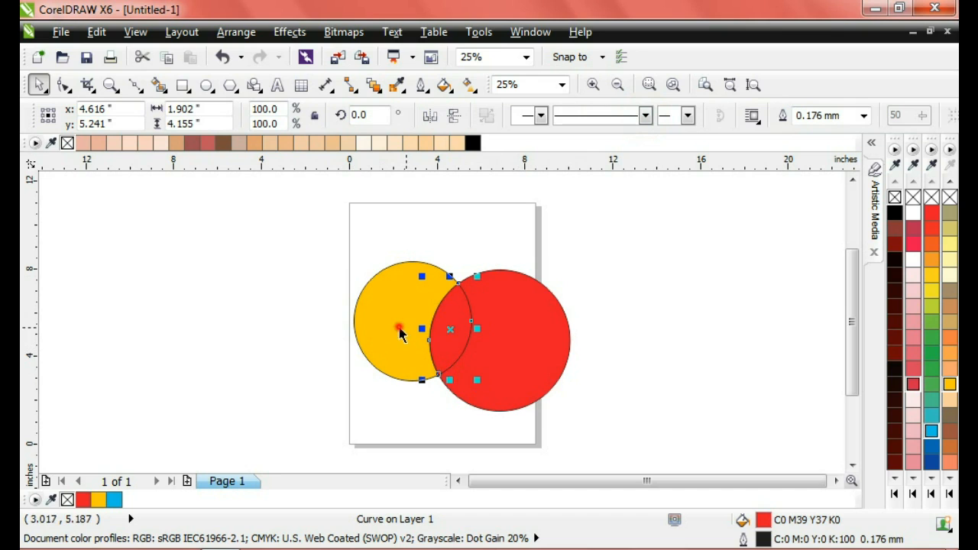
{"action": "left_click_drag", "start_coordinate": [400, 332], "coordinate": [287, 334]}
{"action": "left_click_drag", "start_coordinate": [486, 351], "coordinate": [527, 355]}
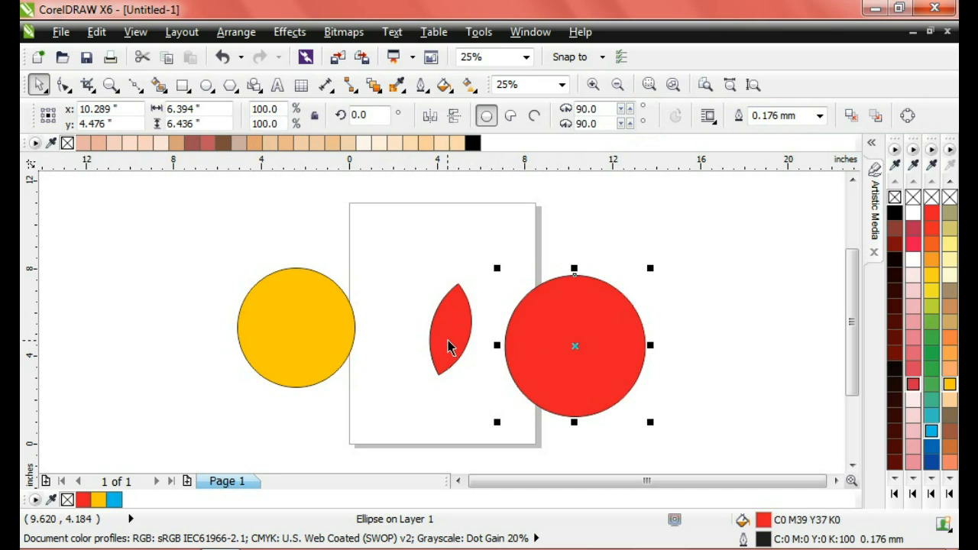
Step: Fill the intersection shape green, and undo the fill, the circle moves and the intersection
{"action": "left_click", "coordinate": [449, 336]}
{"action": "left_click", "coordinate": [932, 385]}
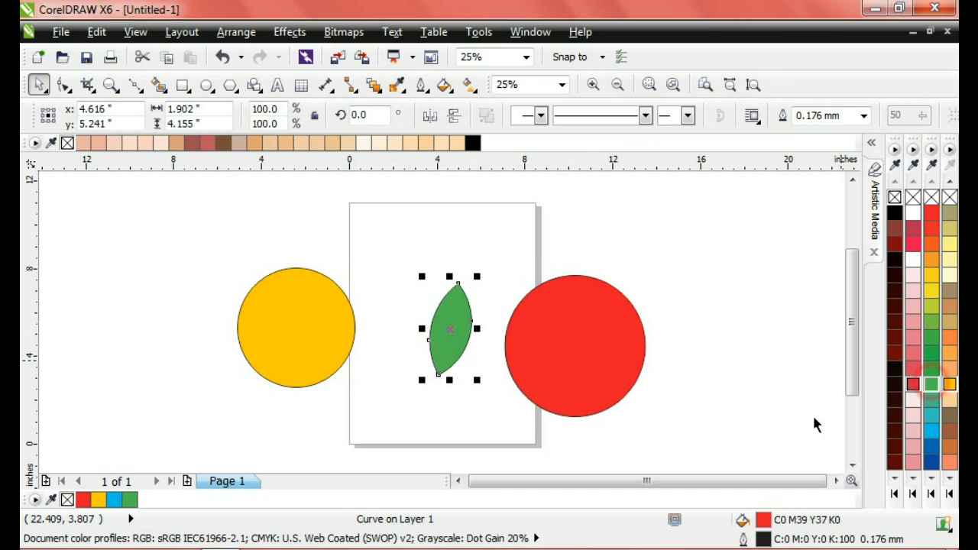
{"action": "left_click", "coordinate": [737, 373]}
{"action": "key", "text": "ctrl+z"}
{"action": "key", "text": "ctrl+z"}
{"action": "key", "text": "ctrl+z"}
{"action": "key", "text": "ctrl+z"}
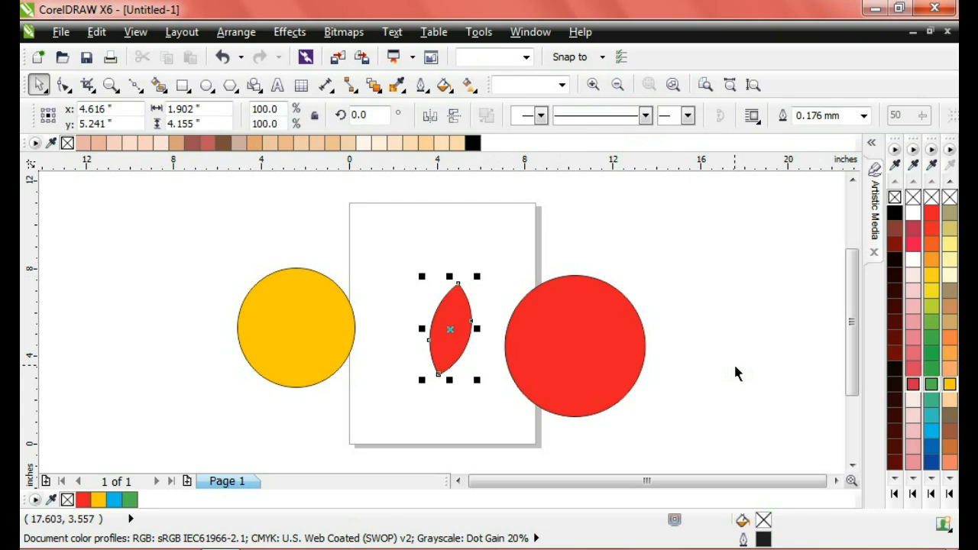
Step: Move both circles together about 1.5 inches right and 0.3 inches up, and dismiss the Windows color scheme prompt without choosing an option
{"action": "left_click", "coordinate": [557, 351], "text": "shift"}
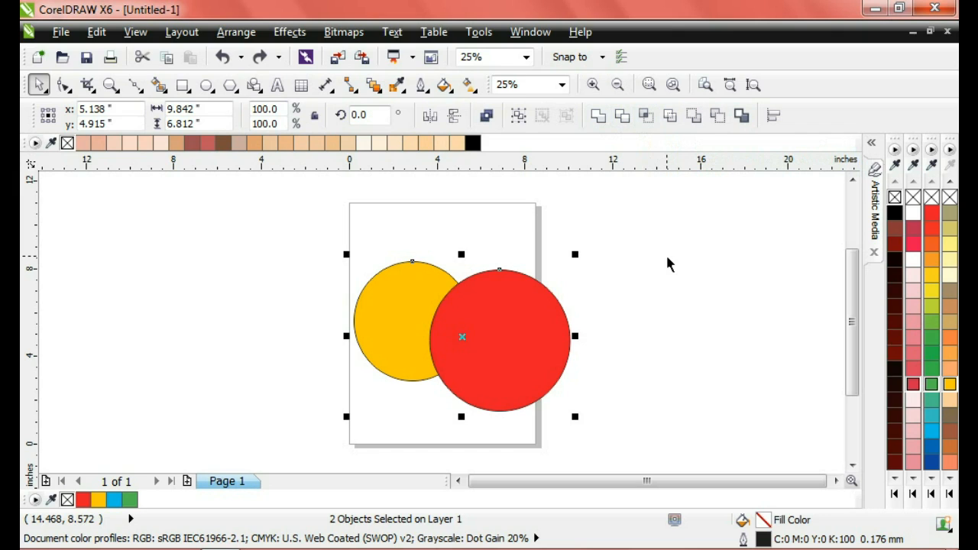
{"action": "mouse_move", "coordinate": [550, 319]}
{"action": "left_mouse_down"}
{"action": "mouse_move", "coordinate": [578, 317]}
{"action": "mouse_move", "coordinate": [561, 325]}
{"action": "left_mouse_up"}
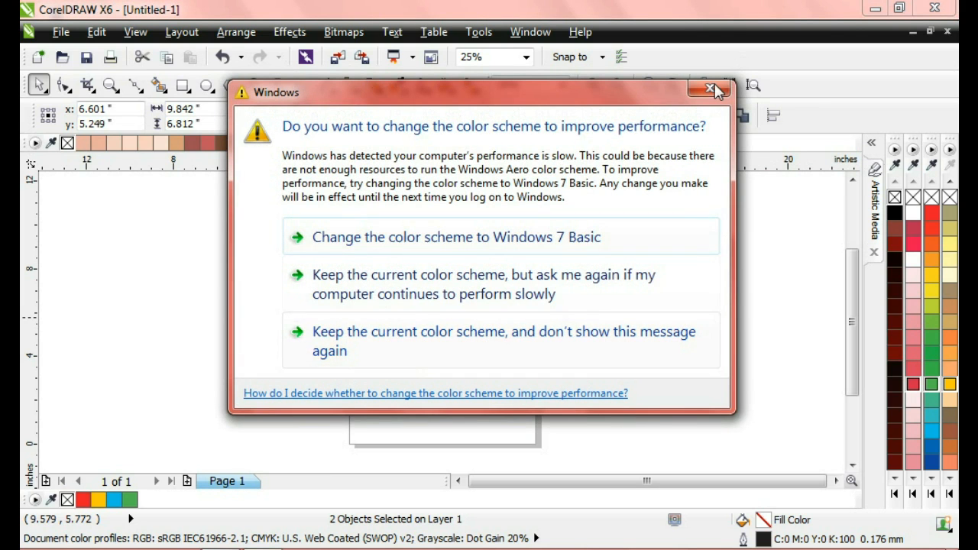
{"action": "left_click", "coordinate": [710, 89]}
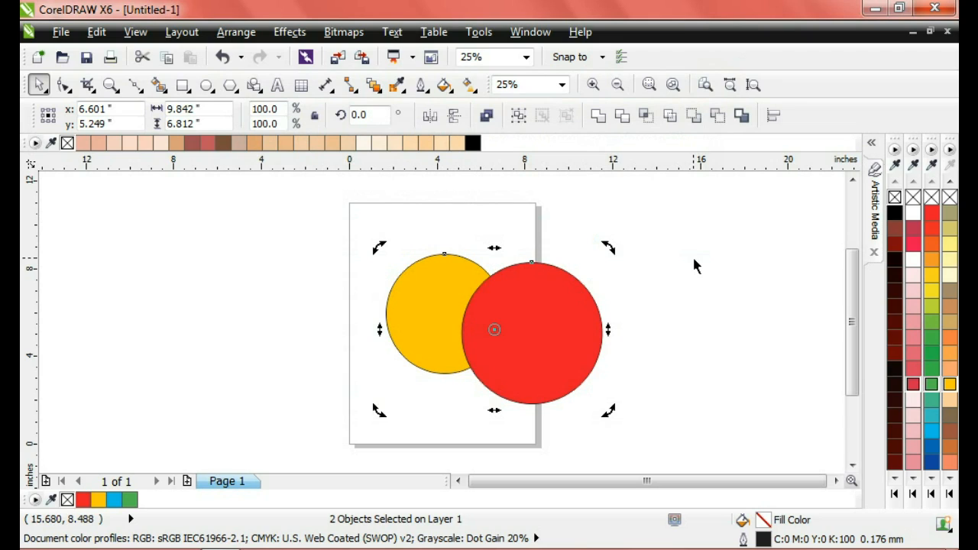